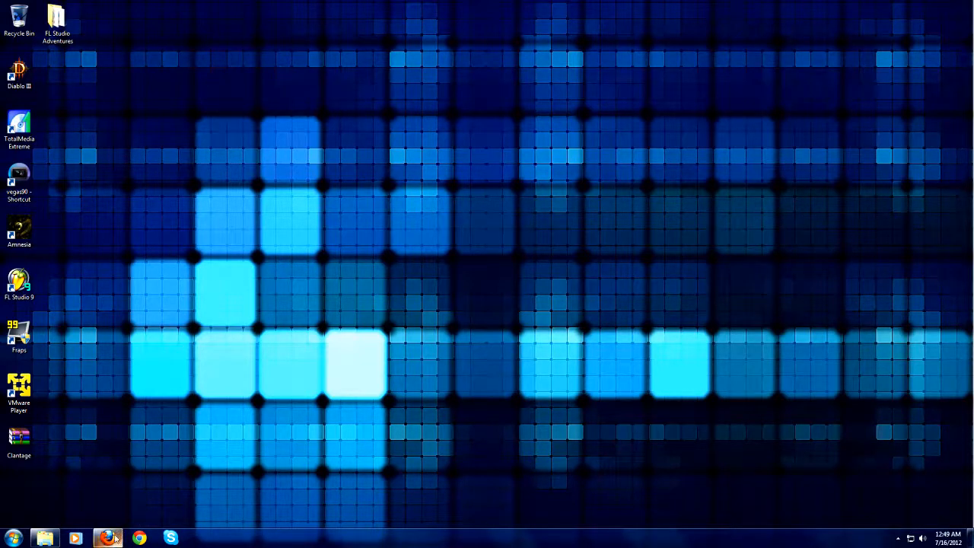
Step: Review the µTorrent Stable download page and the search results for "daemon tools lite download" in Firefox
mouse_move(115, 538)
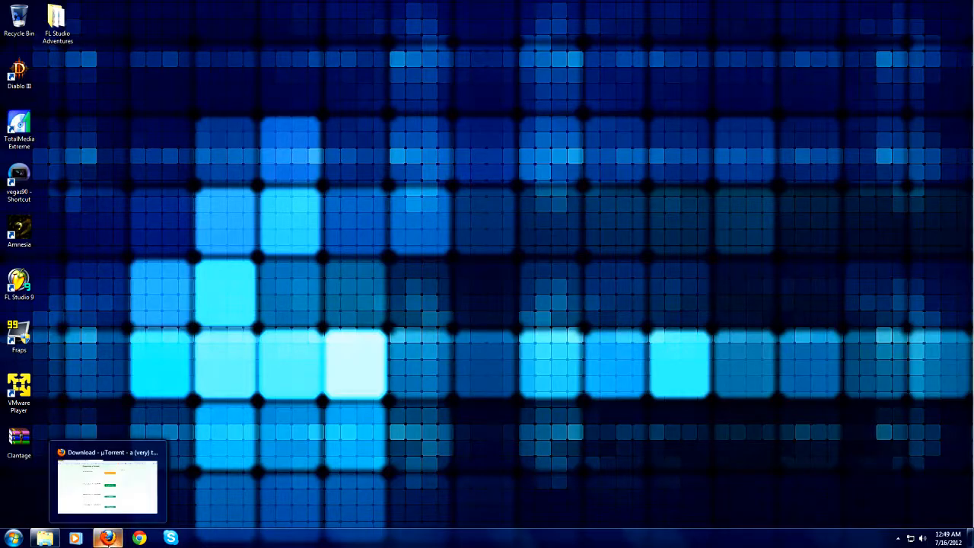
click(107, 537)
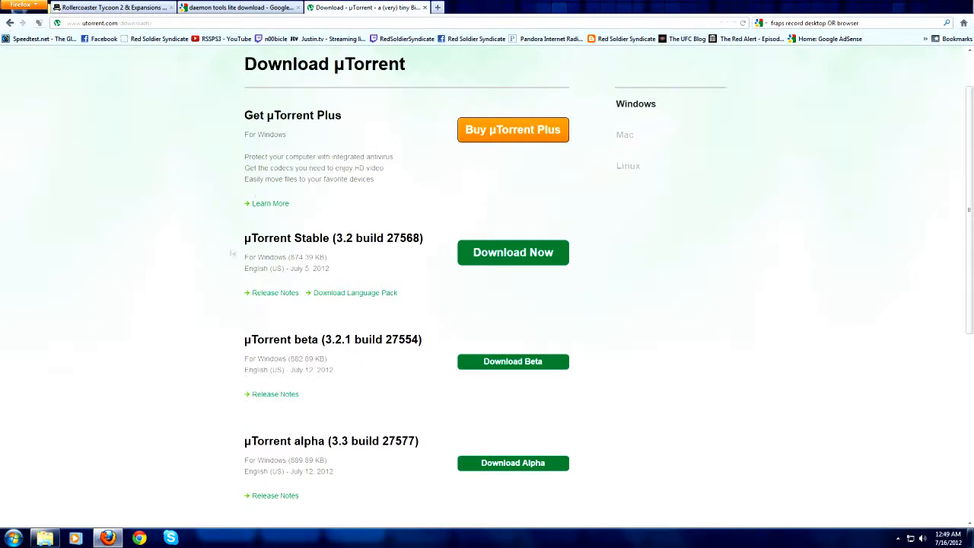
drag(244, 257, 320, 257)
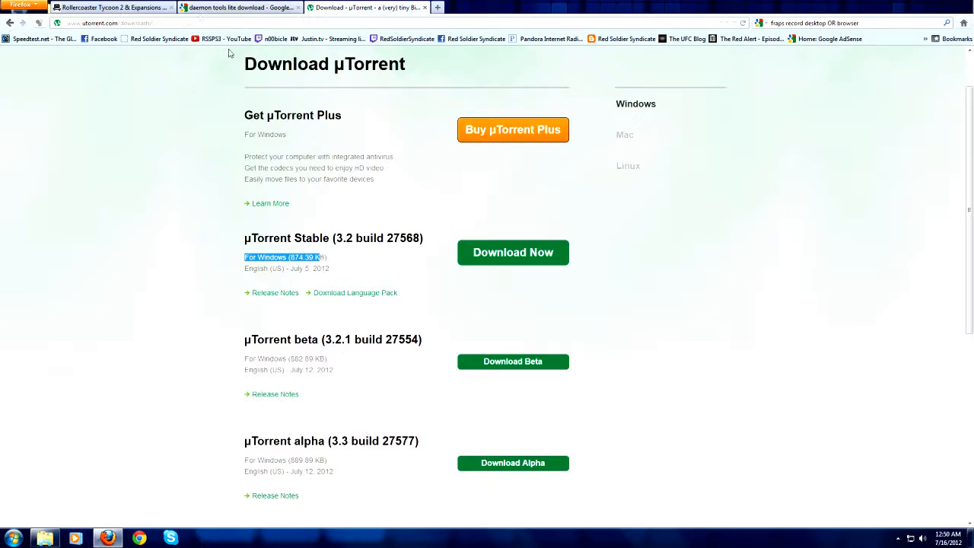
click(186, 95)
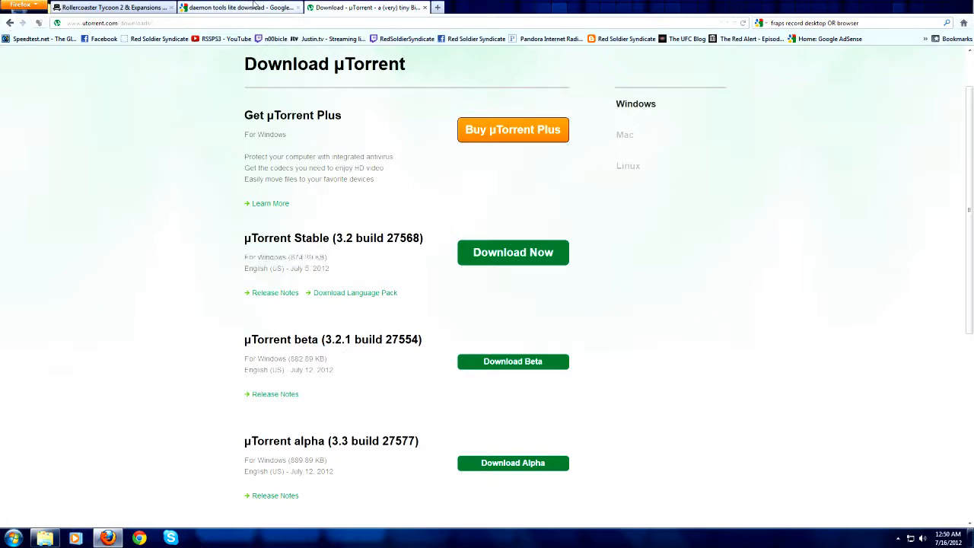
click(256, 7)
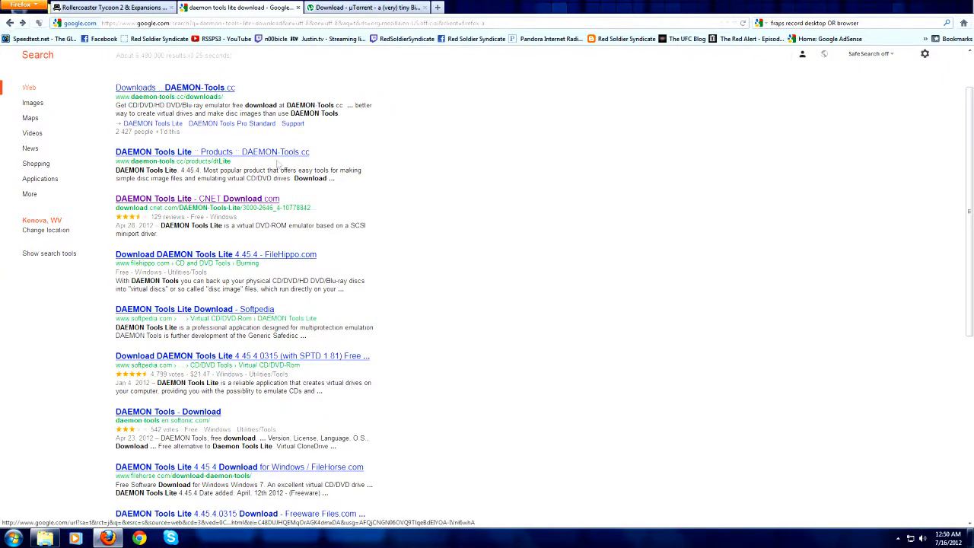
scroll(260, 118, up, 2)
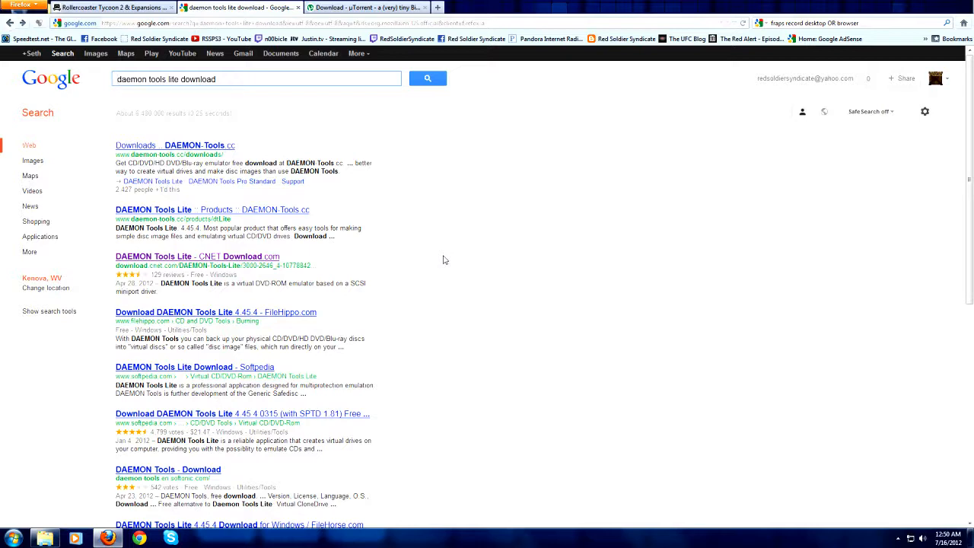
drag(118, 80, 222, 85)
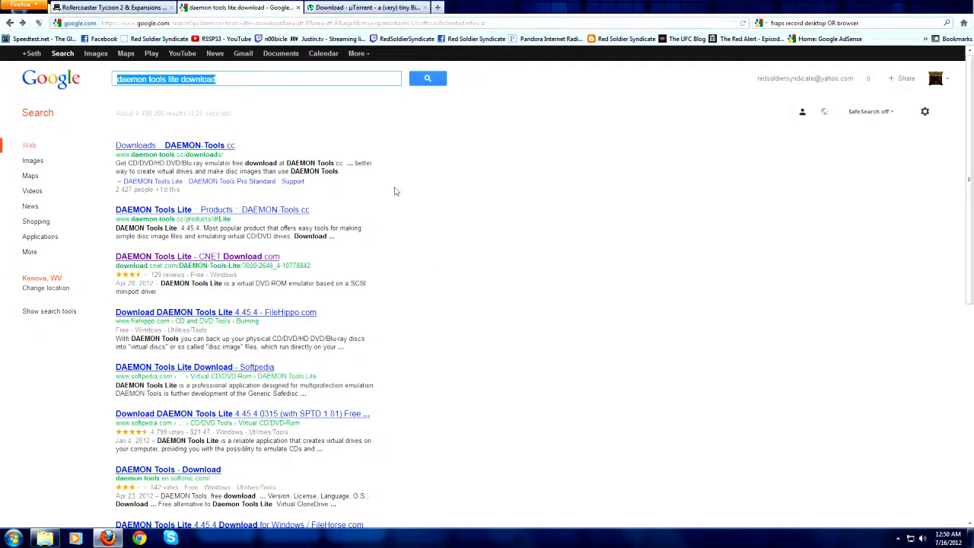
click(395, 191)
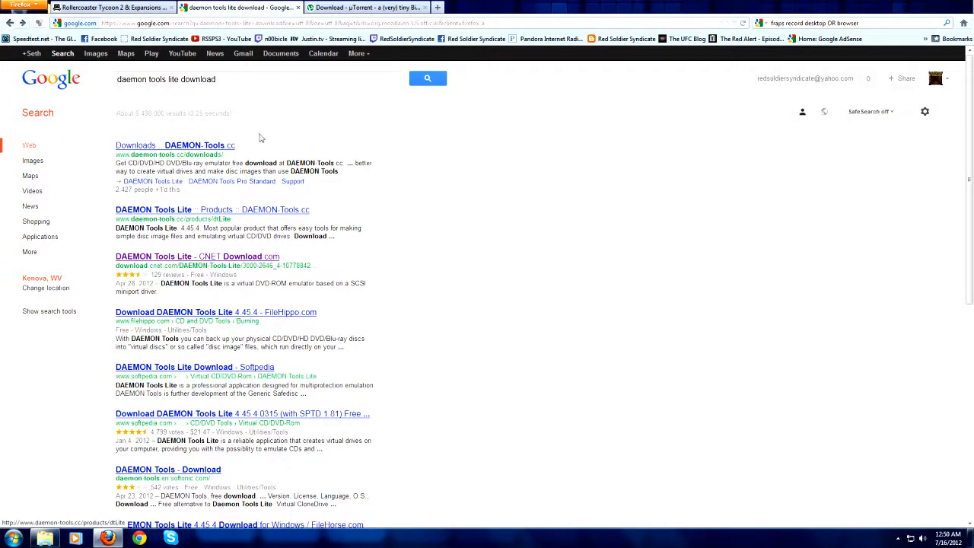
Step: Examine the torrent details page for Rollercoaster Tycoon 2 & Expansions, including its file description and comments
click(147, 10)
scroll(276, 106, up, 1)
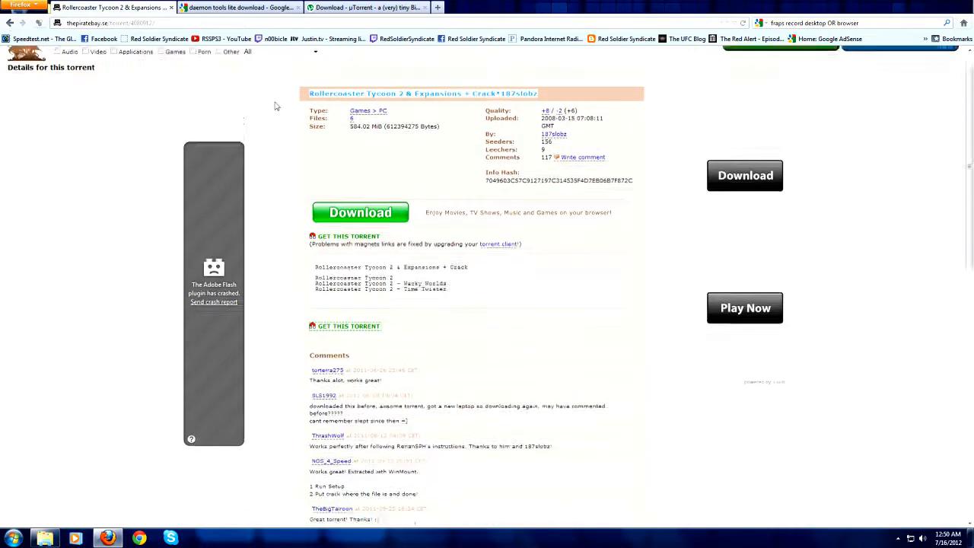
scroll(276, 106, up, 1)
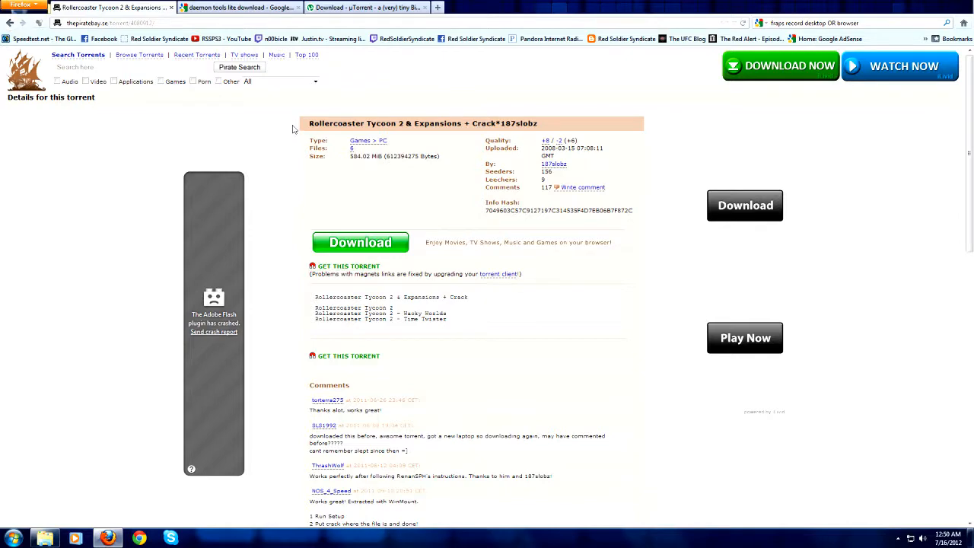
scroll(292, 129, down, 2)
scroll(294, 131, up, 2)
scroll(292, 138, down, 2)
scroll(293, 137, up, 2)
scroll(289, 161, down, 4)
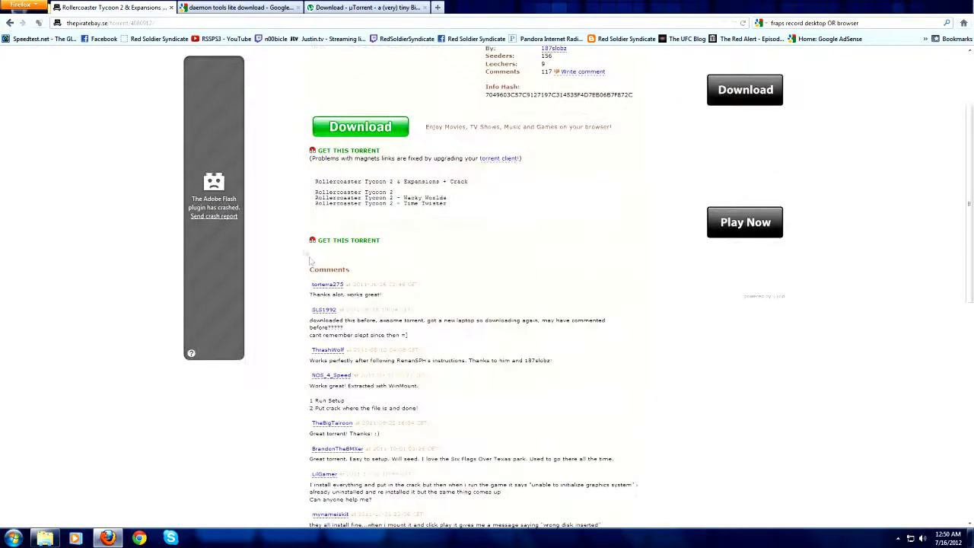
scroll(314, 121, down, 2)
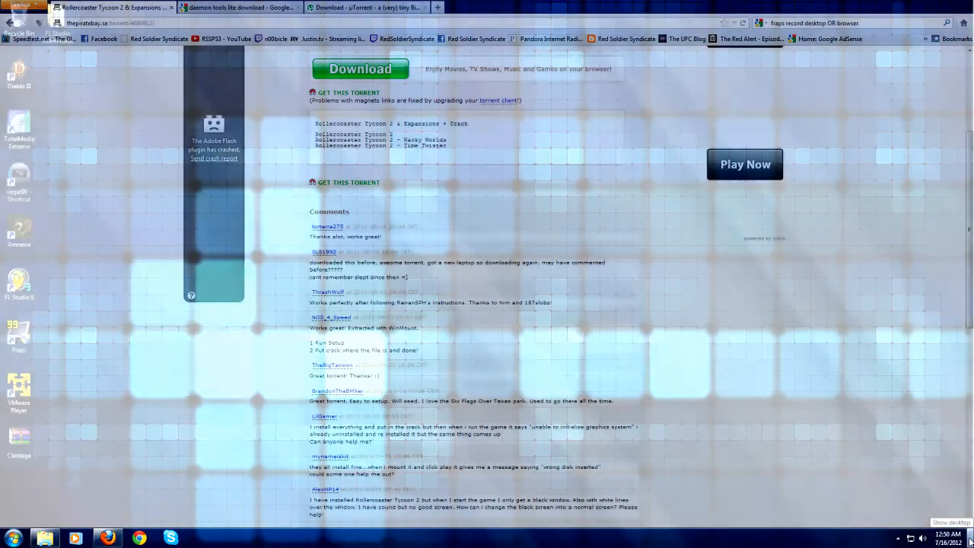
Step: Open the Rollercoaster Tycoon 2 + Expansions folder on drive F: and read the installation order in its Readme
click(970, 537)
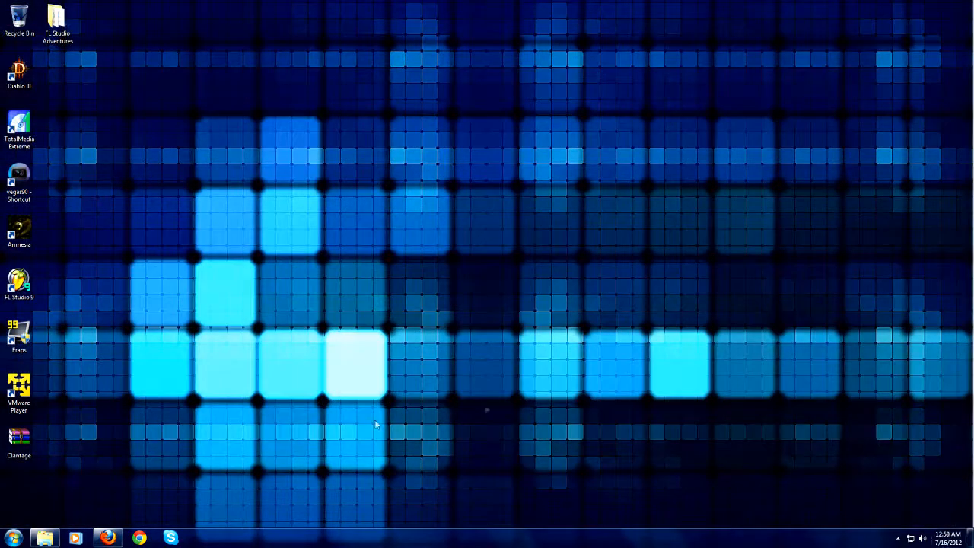
click(45, 538)
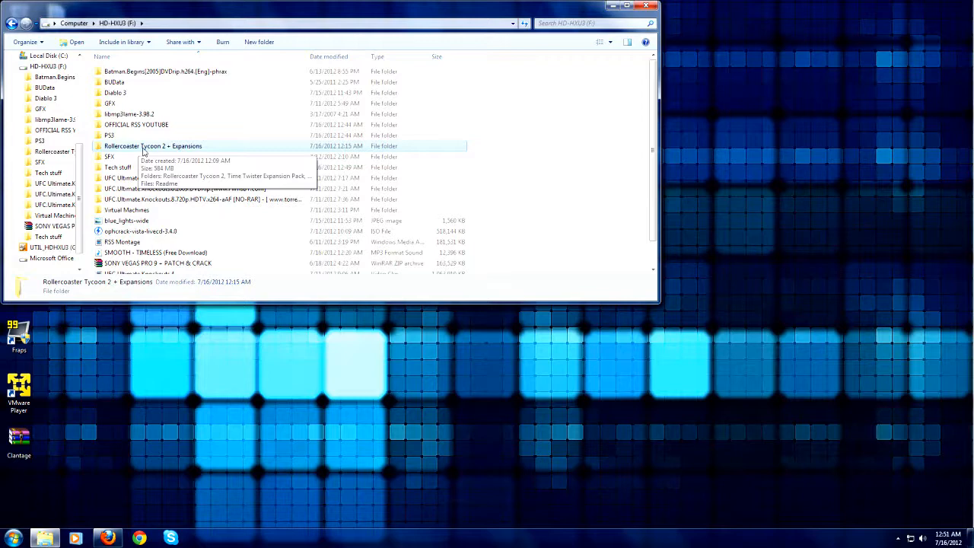
double_click(143, 150)
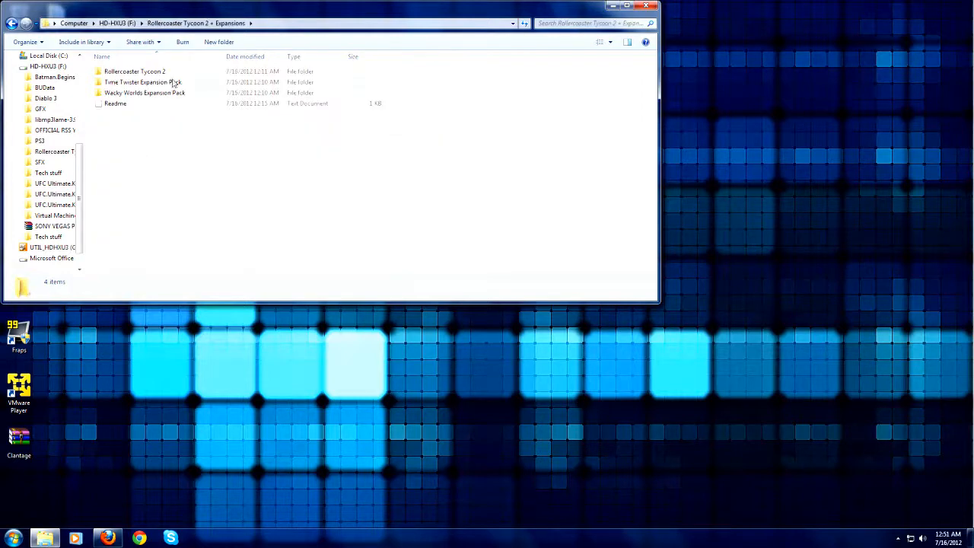
double_click(118, 104)
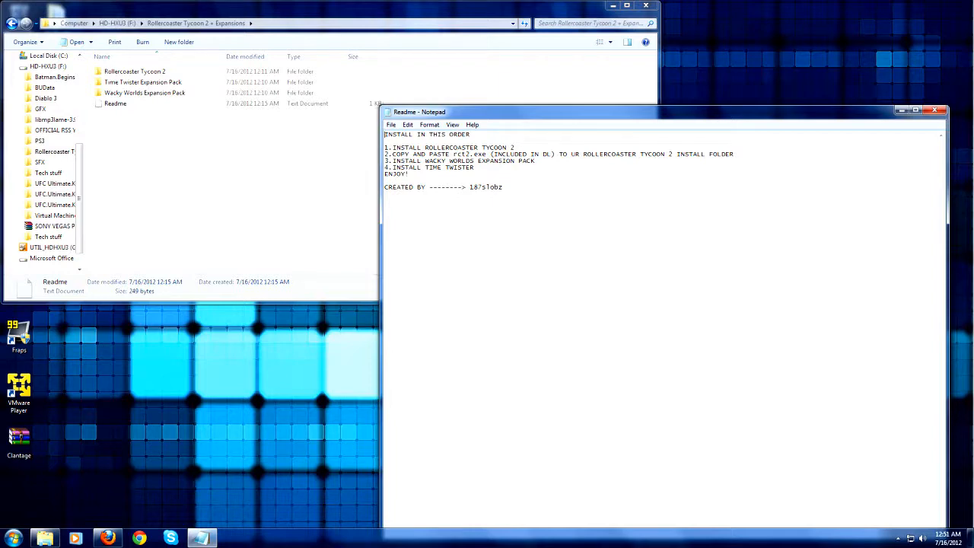
click(935, 110)
Step: Mount the Rollercoaster Tycoon 2 disc image from the game's subfolder and run its Autorun.exe
double_click(134, 71)
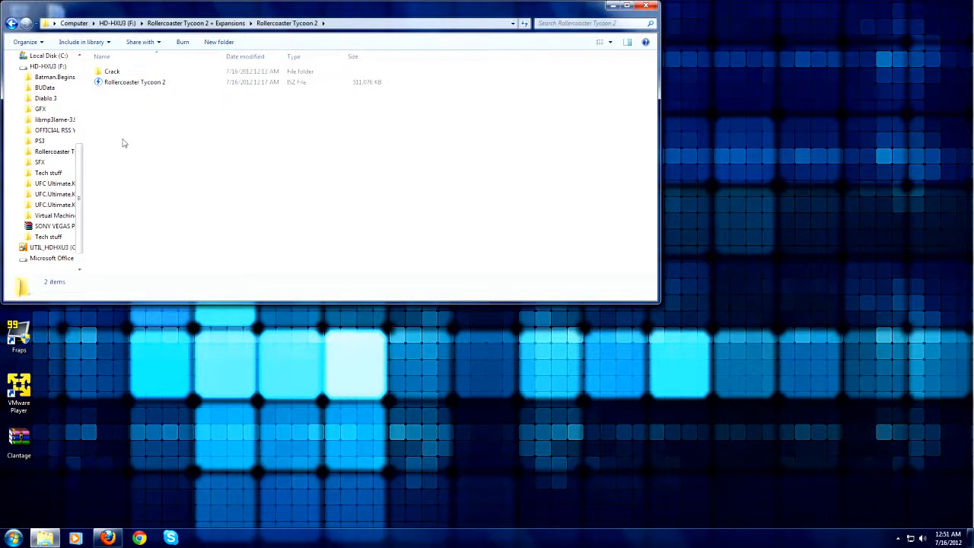
double_click(128, 83)
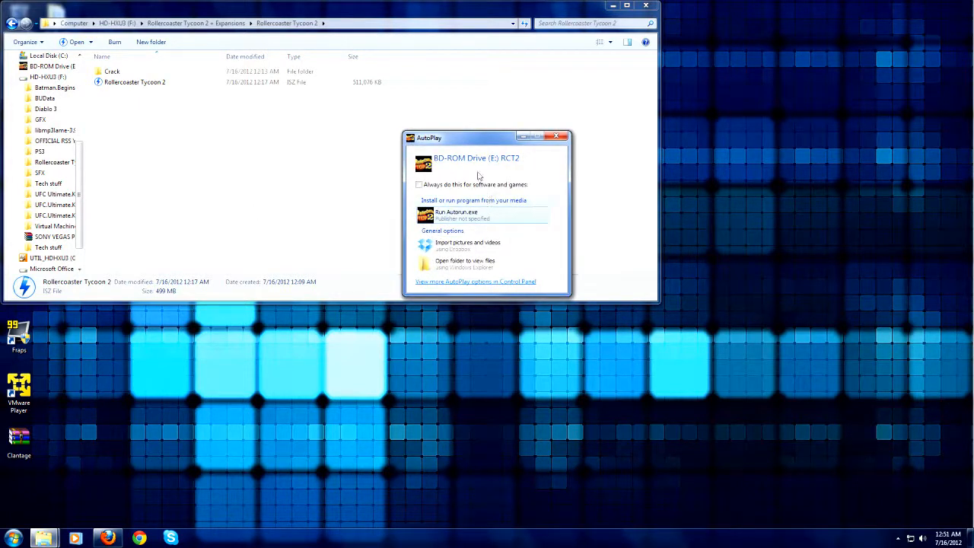
click(466, 217)
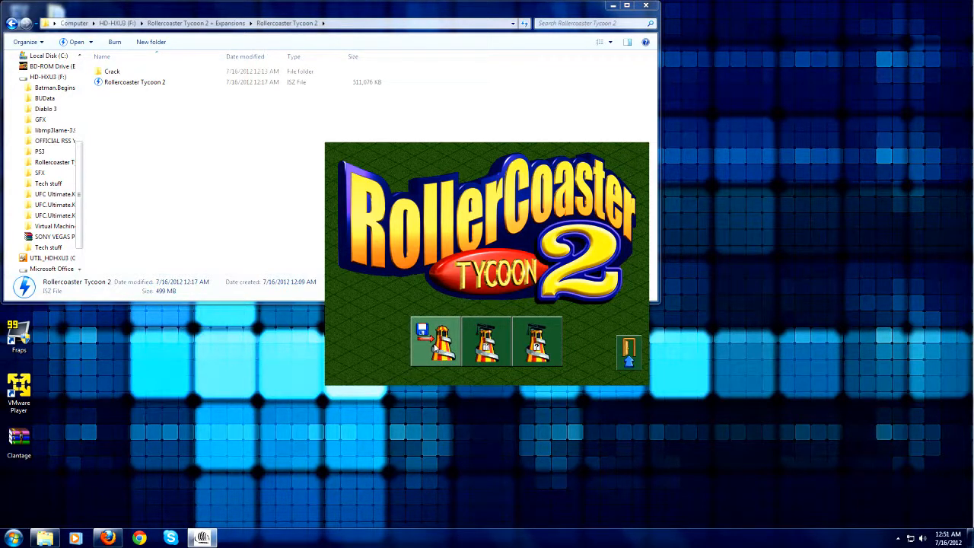
Step: Install RollerCoaster Tycoon 2 with the Typical setup type, accepting the license agreement and acknowledging the DirectX notice
click(436, 344)
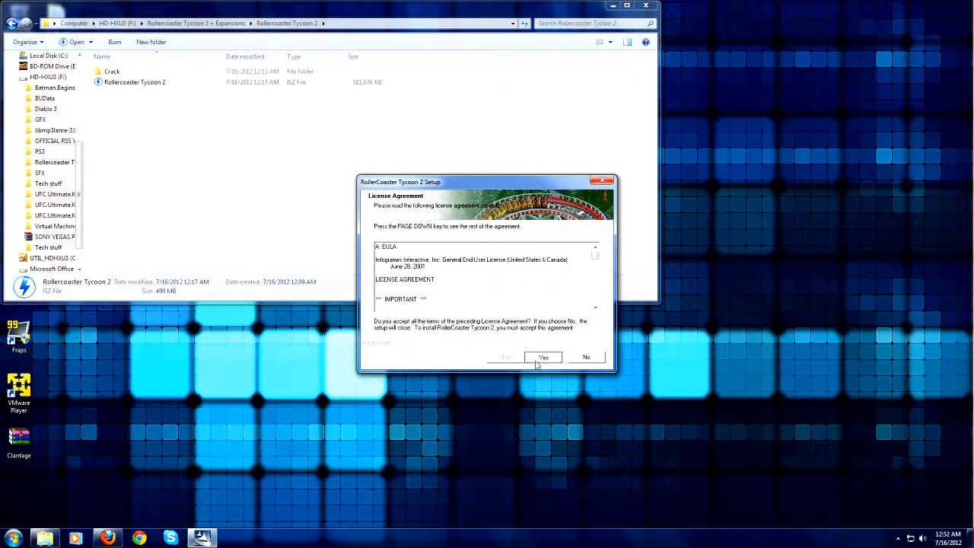
click(540, 361)
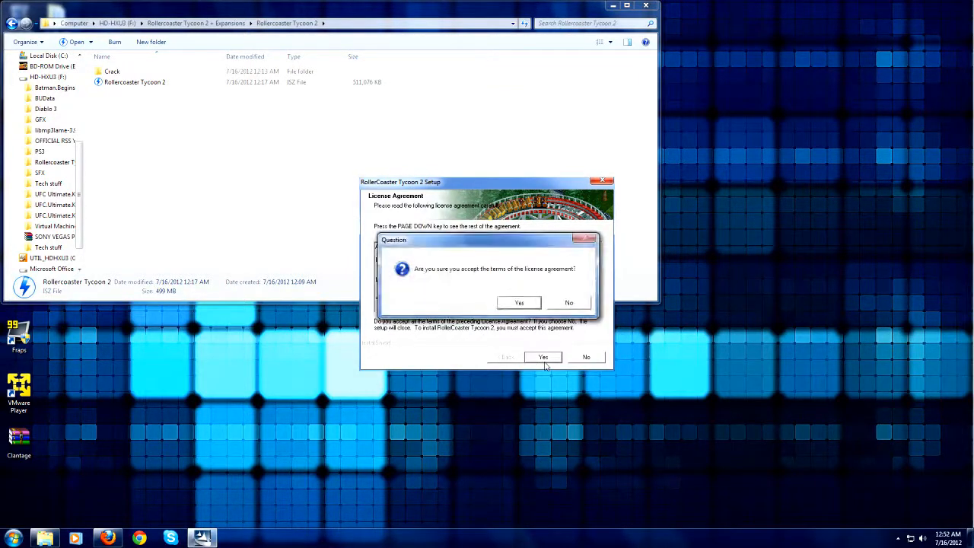
click(519, 303)
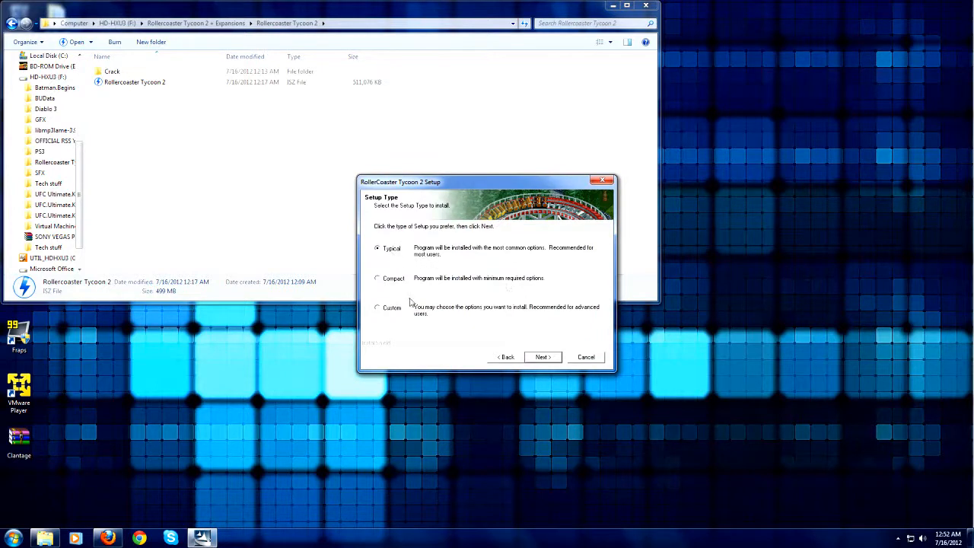
click(543, 357)
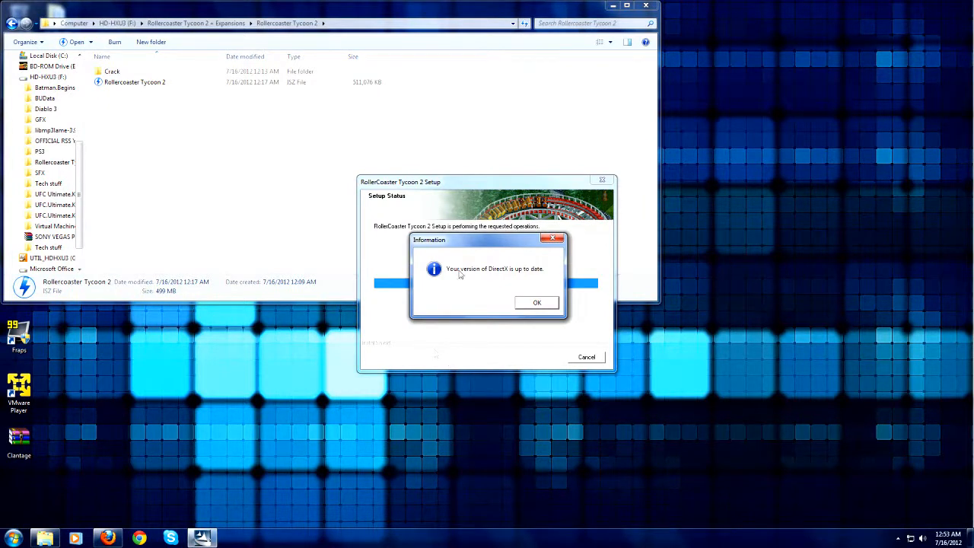
click(537, 303)
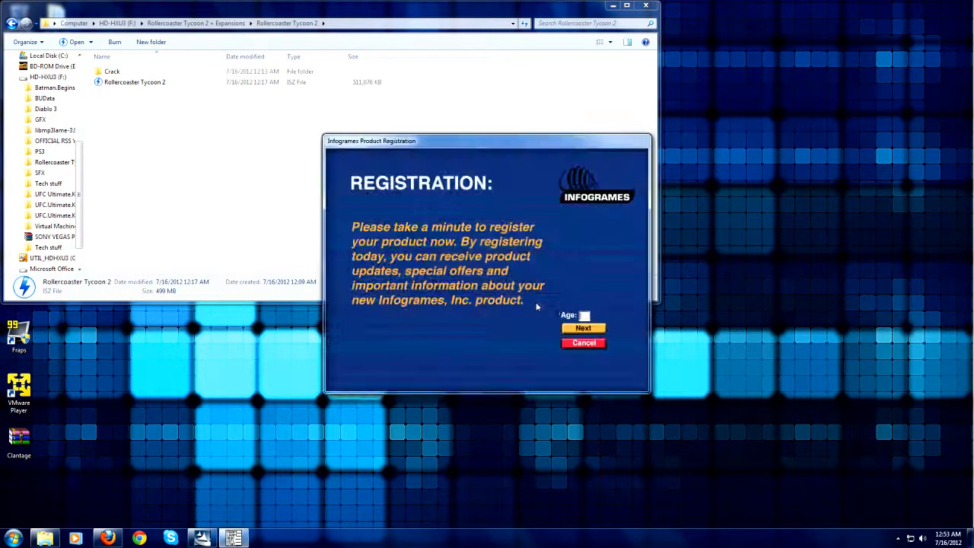
Step: Finish the game setup, choosing never to register the product and declining the desktop shortcut
click(583, 343)
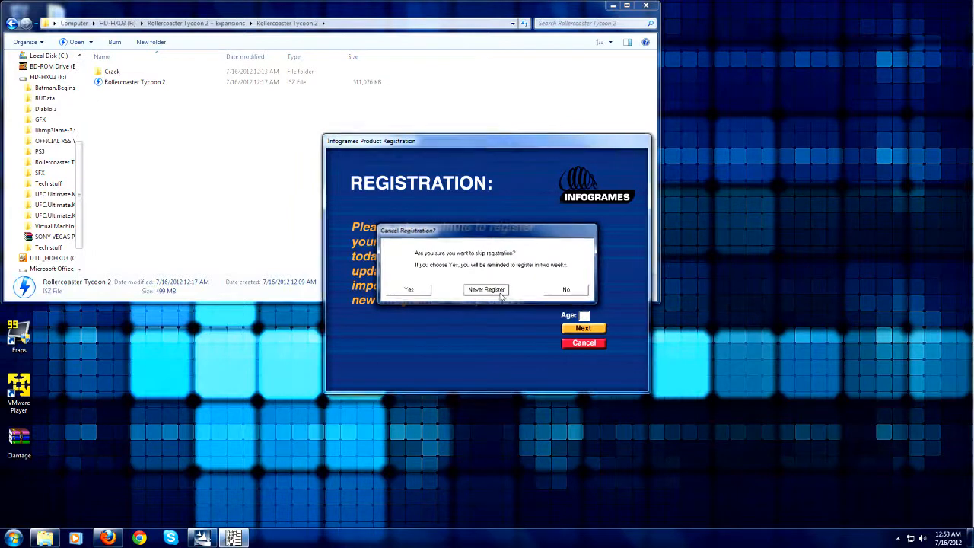
click(501, 294)
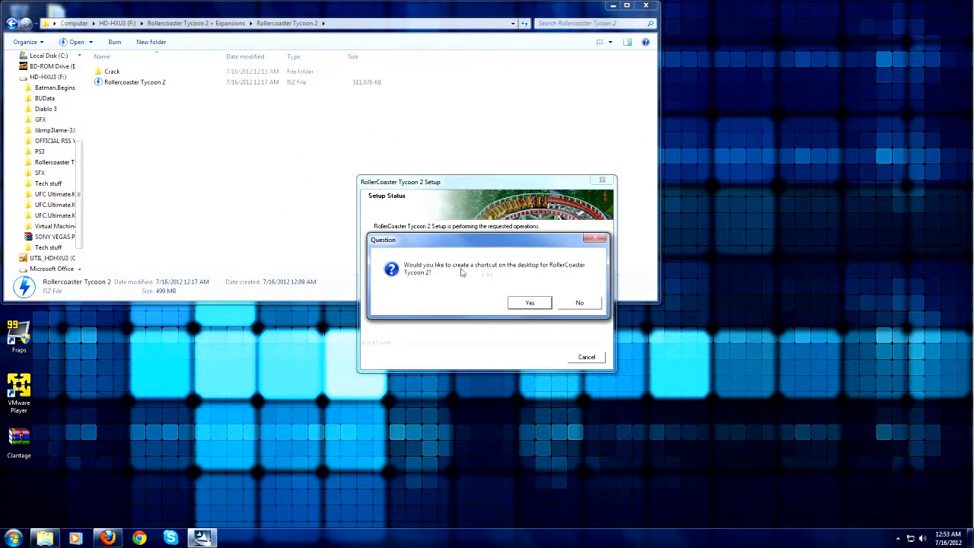
click(582, 302)
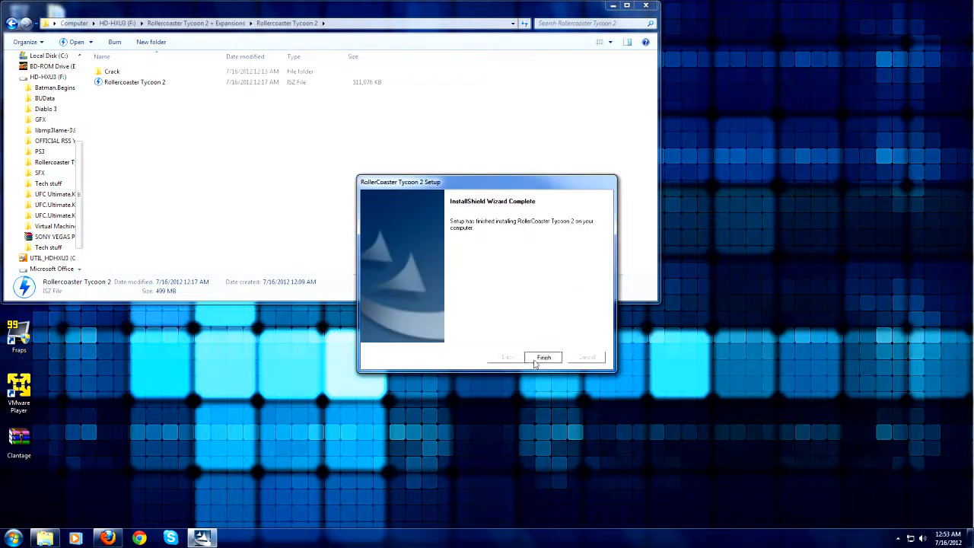
click(539, 357)
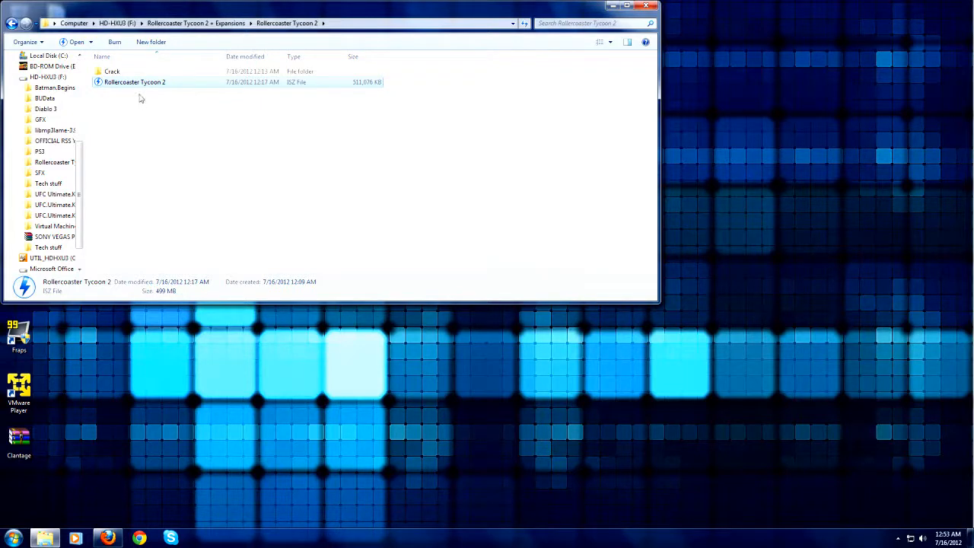
Step: Copy the rct2 application file from the Crack folder
click(112, 72)
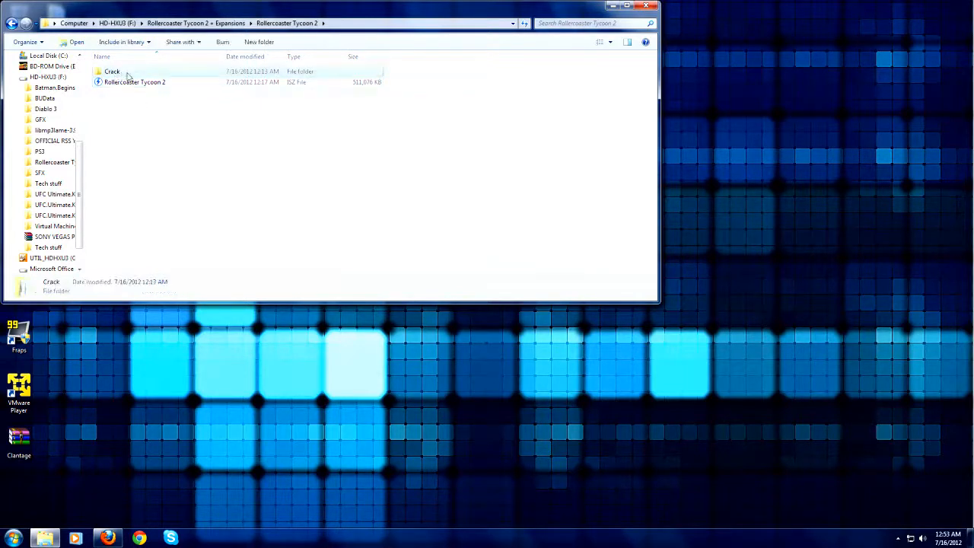
double_click(118, 73)
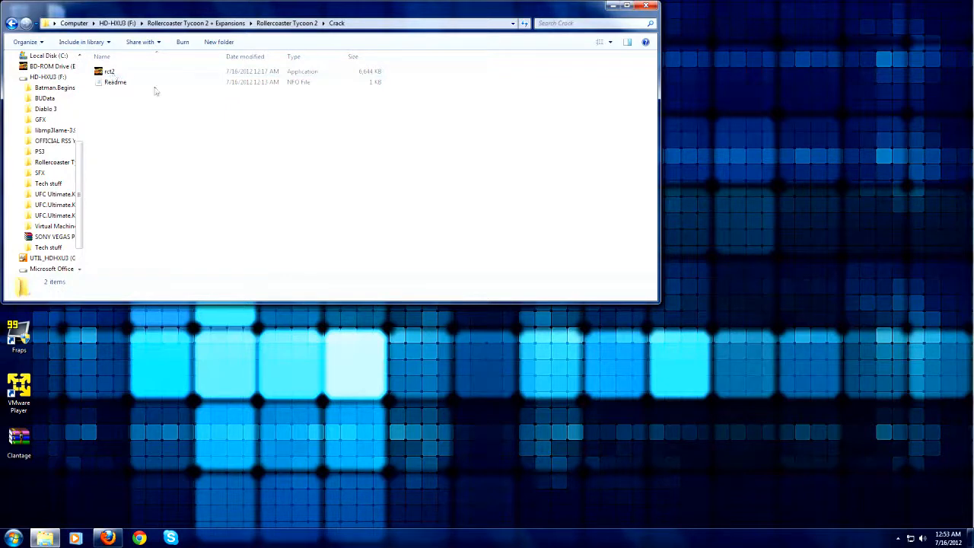
right_click(110, 72)
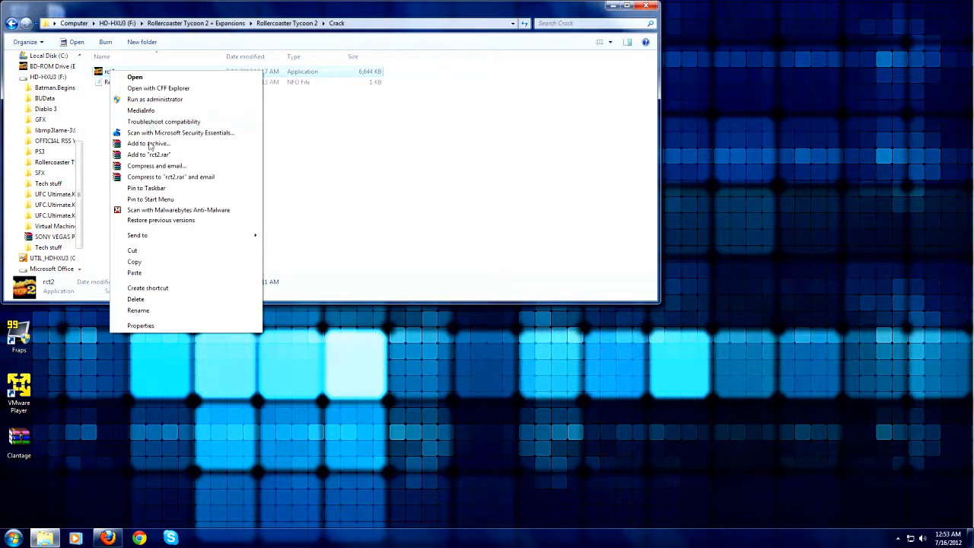
click(141, 263)
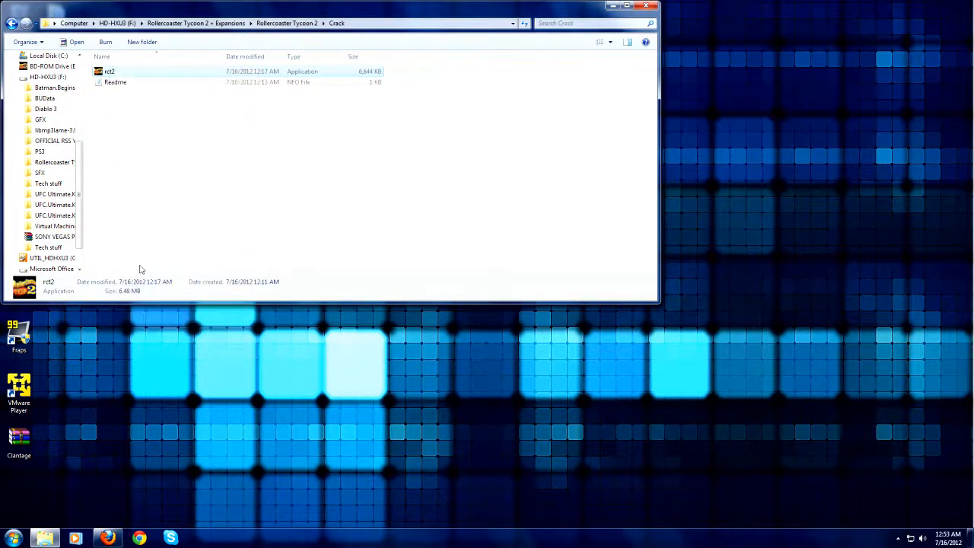
Step: Open the game's install folder at C:\Program Files (x86)\Infogrames Interactive\RollerCoaster Tycoon 2 in a second window
click(13, 537)
click(182, 369)
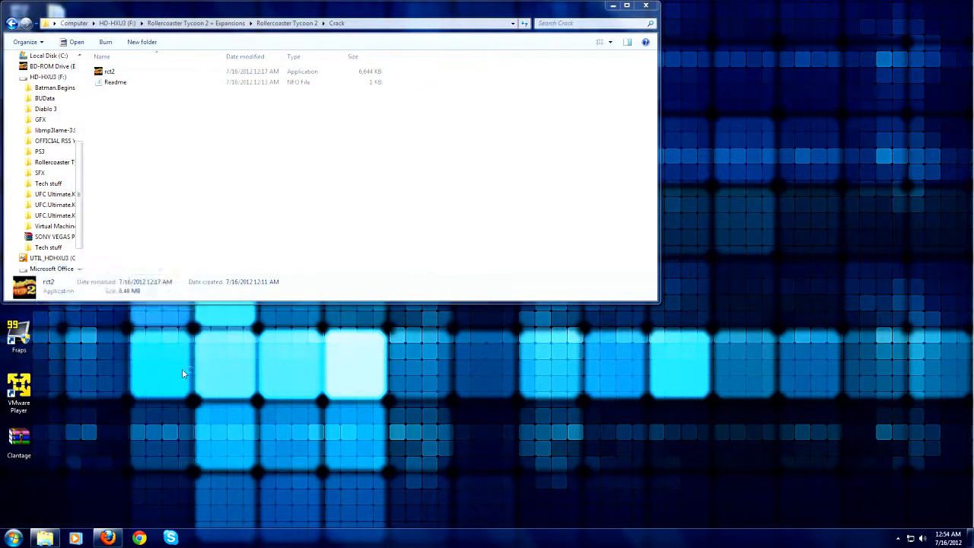
double_click(178, 95)
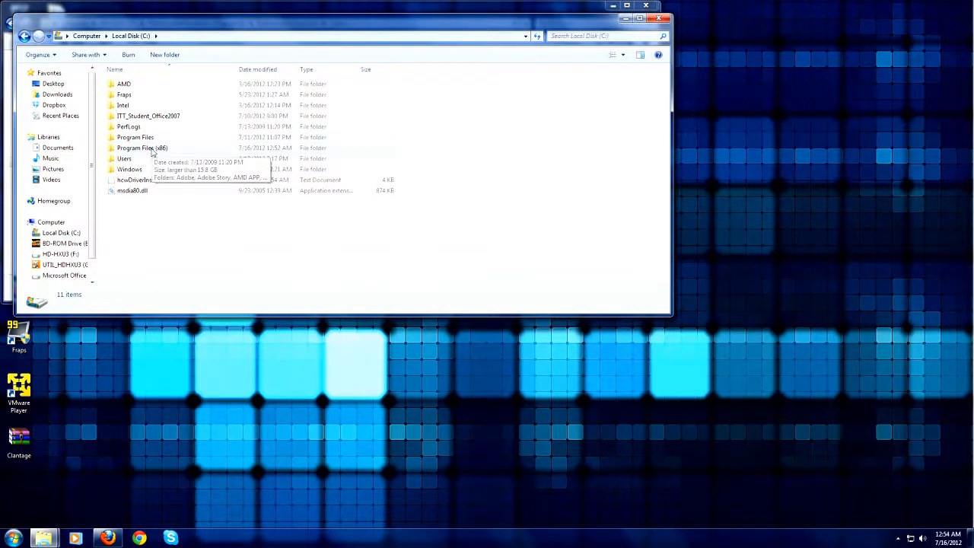
double_click(152, 152)
scroll(161, 107, down, 3)
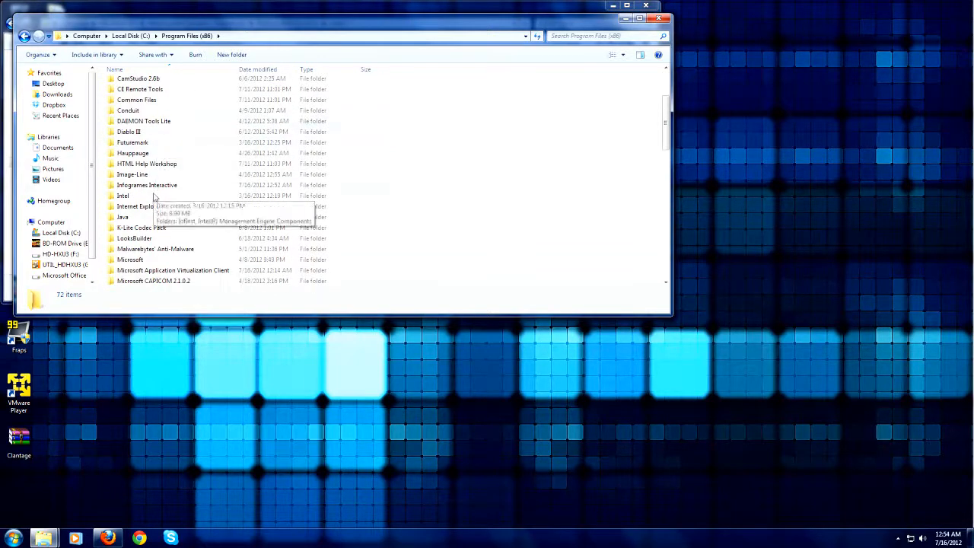
double_click(153, 186)
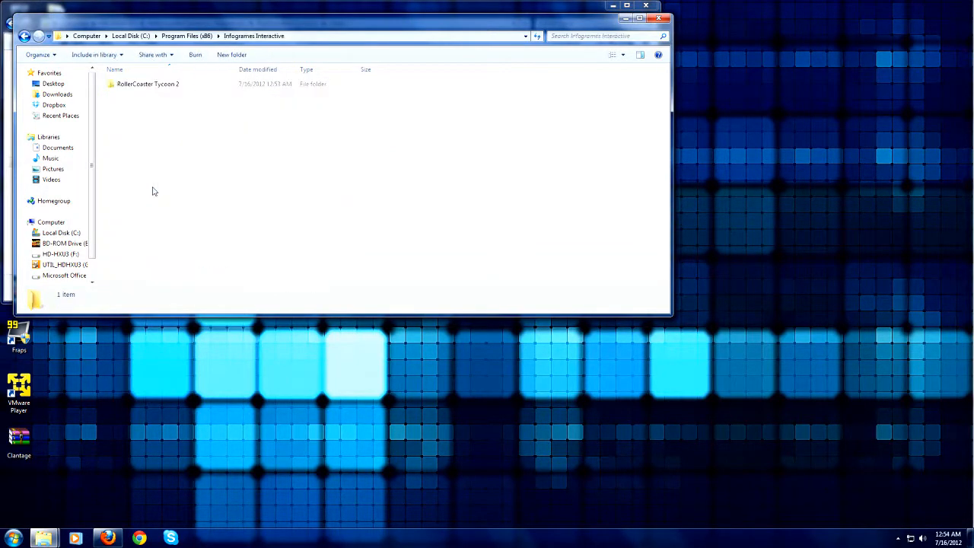
double_click(159, 85)
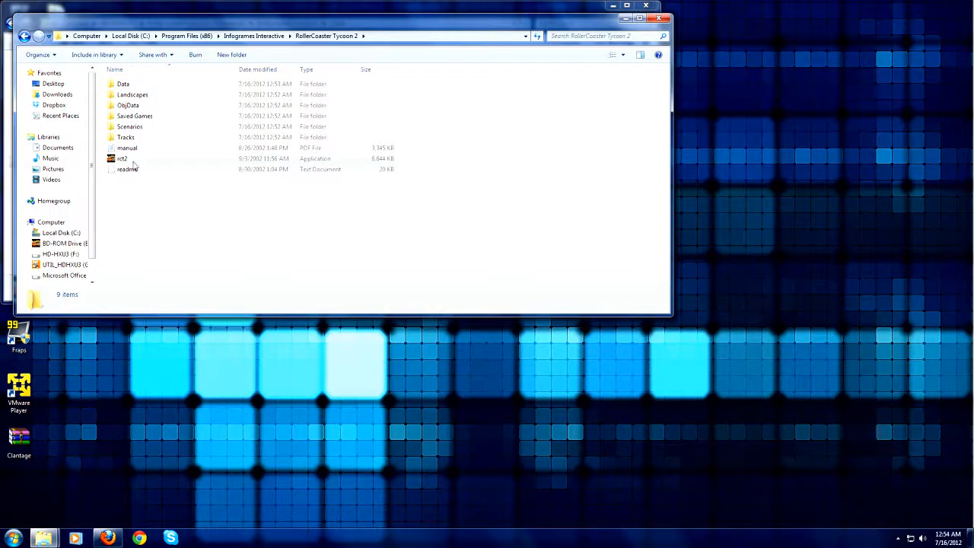
Step: Paste rct2 into the install folder, replacing the existing file with administrator permission, and close that folder window
right_click(144, 210)
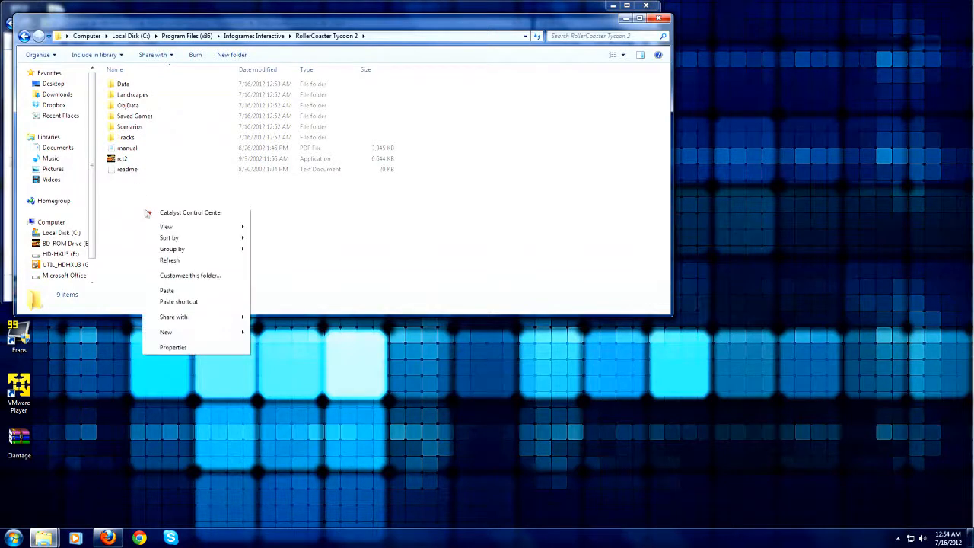
click(167, 291)
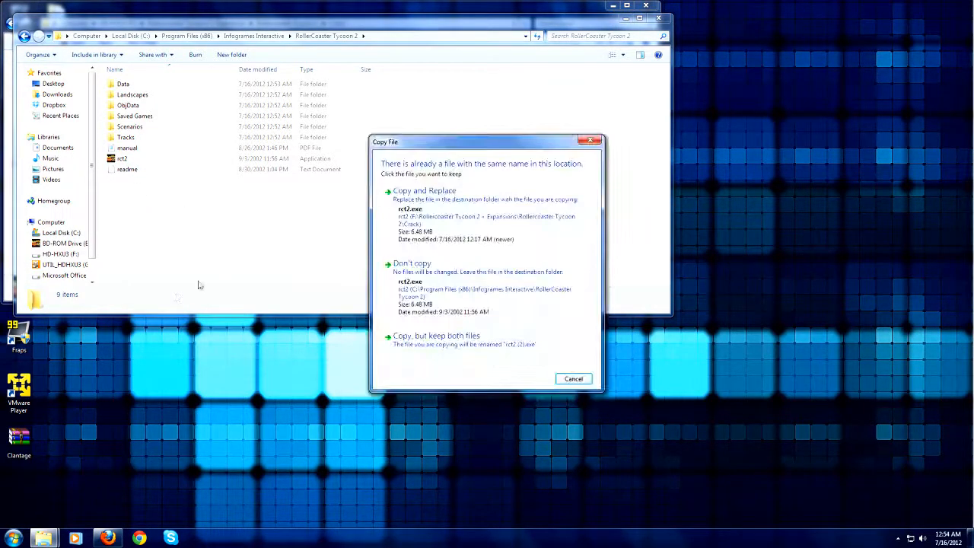
click(437, 207)
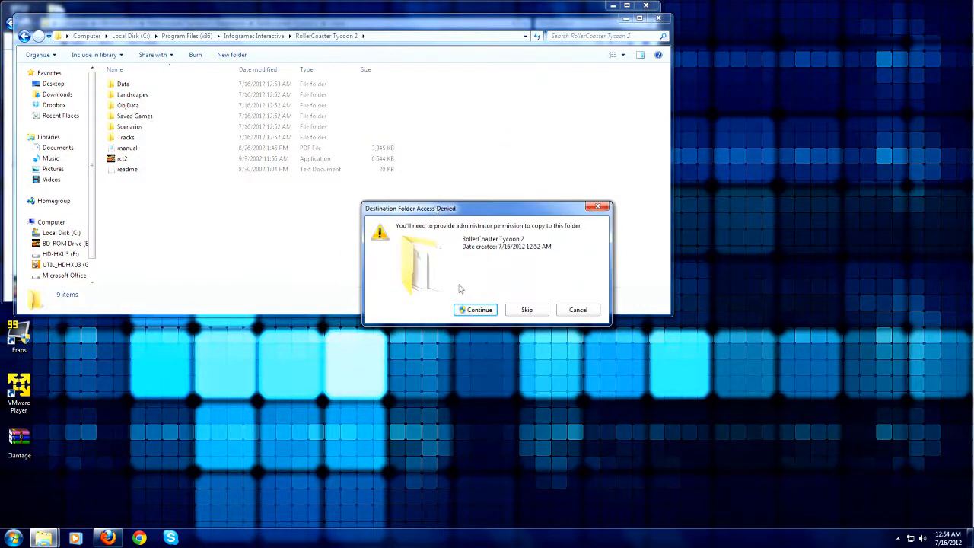
click(470, 311)
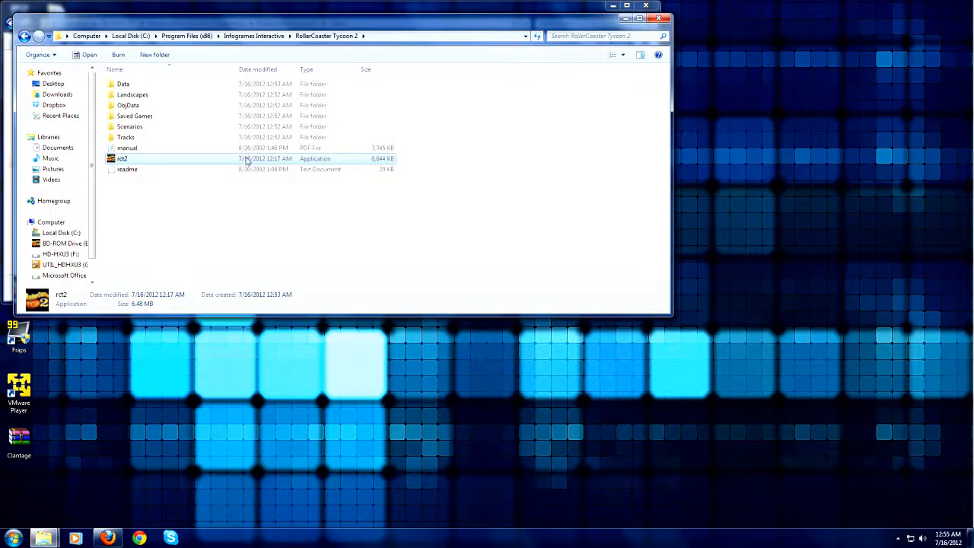
click(659, 19)
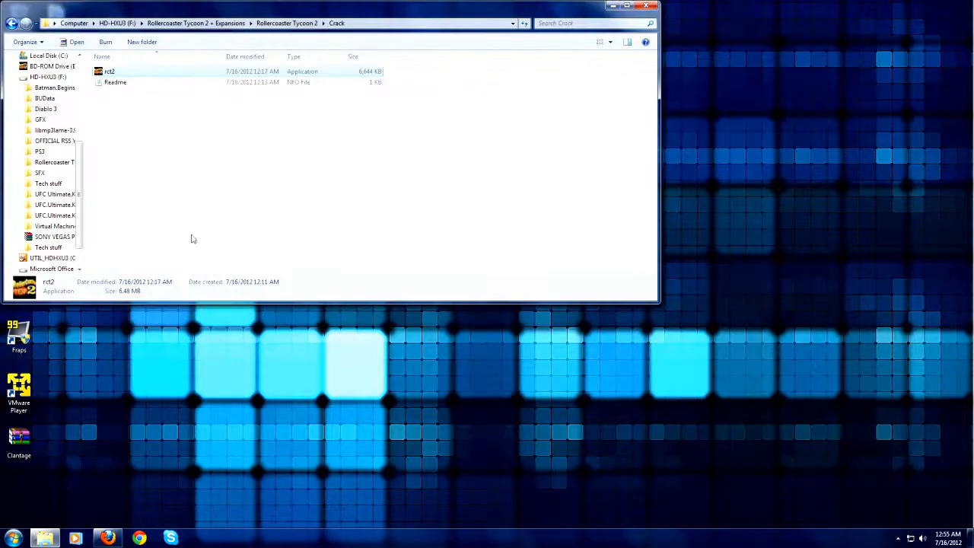
Step: Return to the Rollercoaster Tycoon 2 + Expansions folder, check the contents of the Time Twister Expansion Pack folder, and close the window
click(12, 24)
click(12, 24)
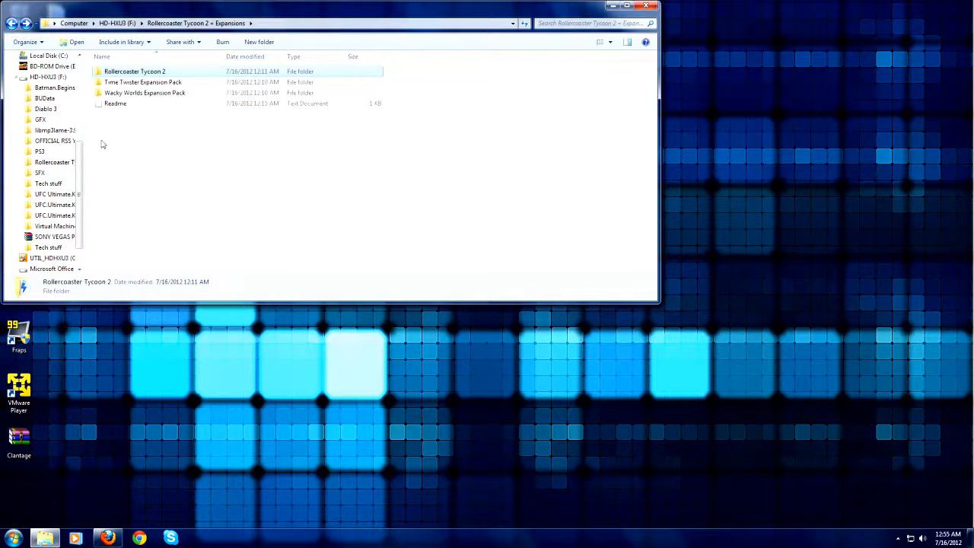
click(153, 123)
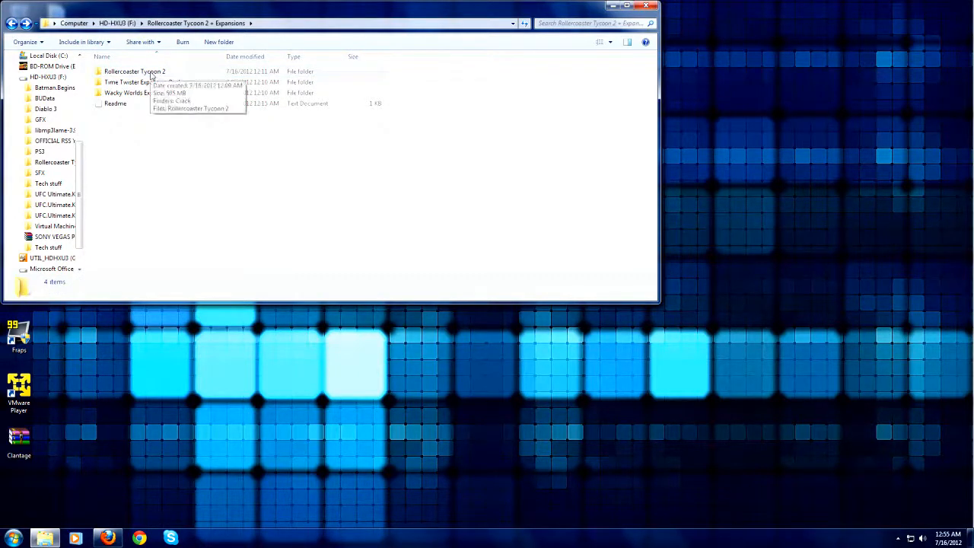
click(145, 85)
double_click(145, 86)
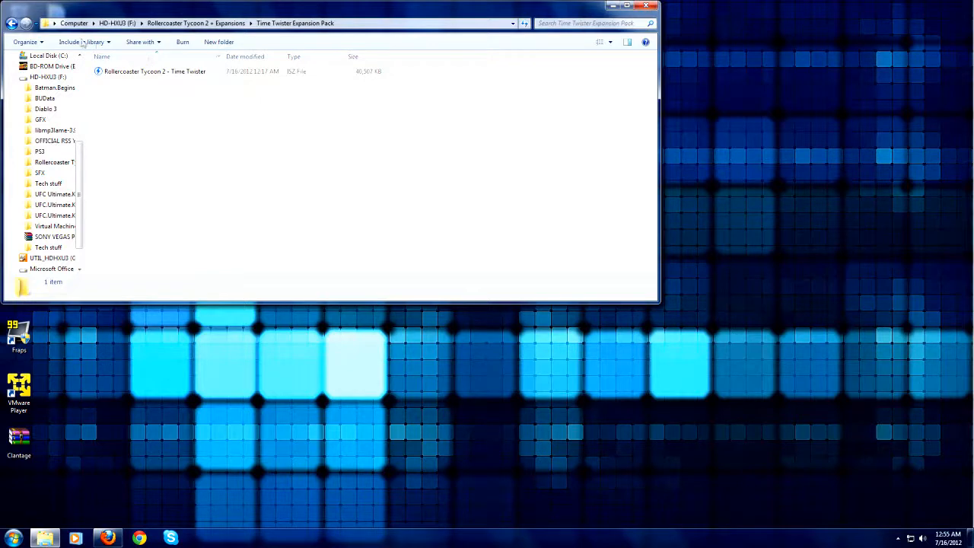
click(12, 24)
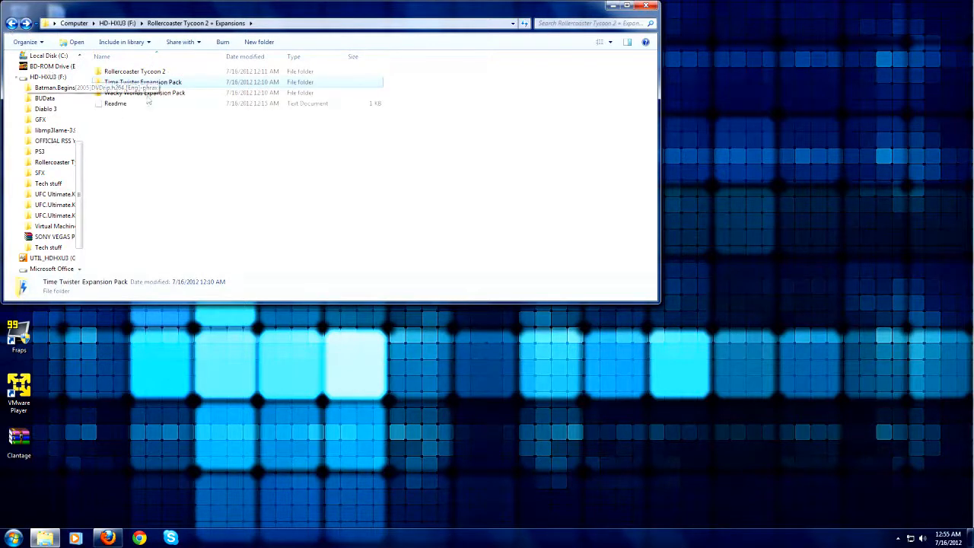
click(645, 5)
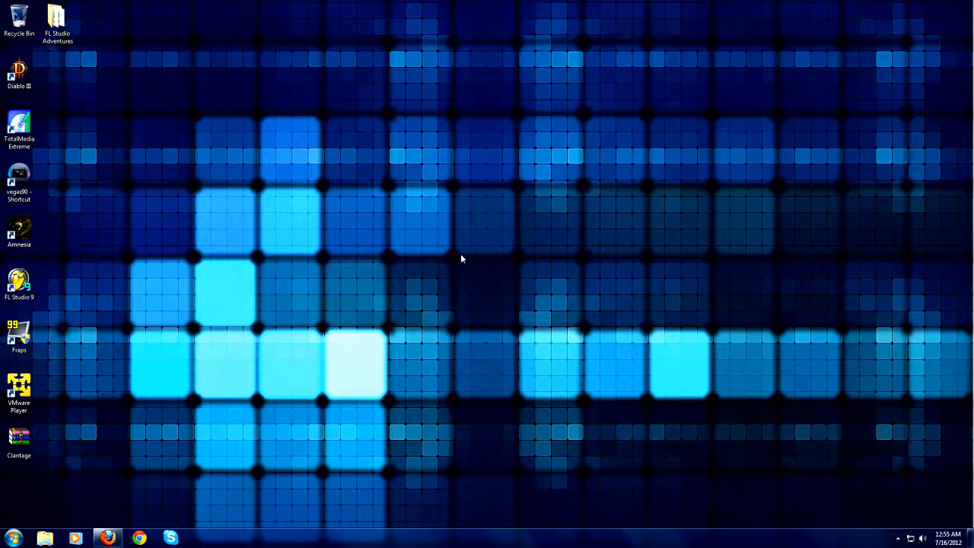